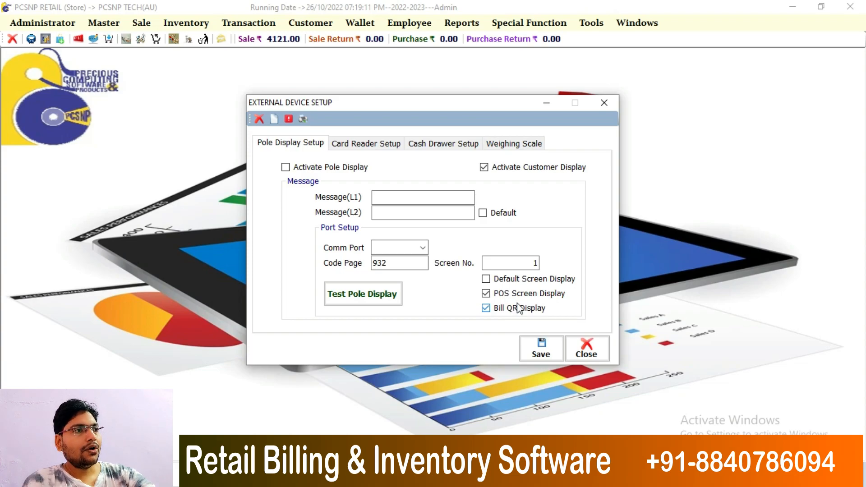
- Save the customer display's screen number setting, confirm the update, and close External Device Setup
{"action": "double_click", "coordinate": [535, 262]}
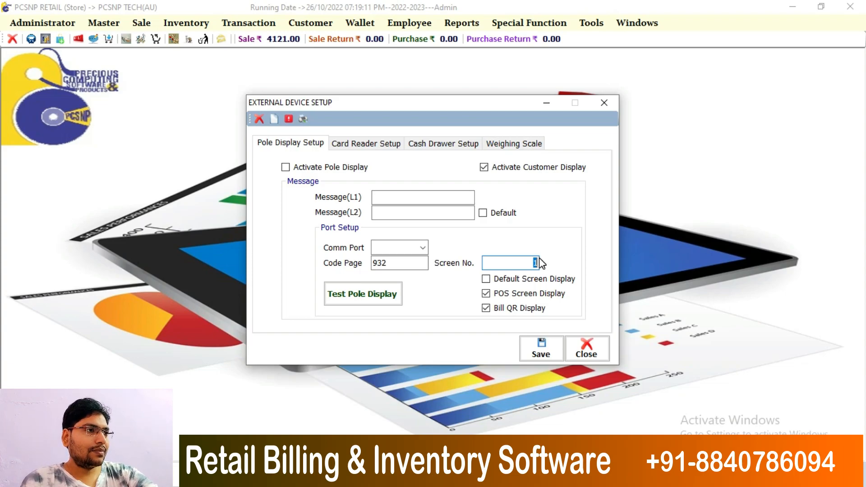
{"action": "left_click", "coordinate": [542, 351]}
{"action": "left_click", "coordinate": [483, 282]}
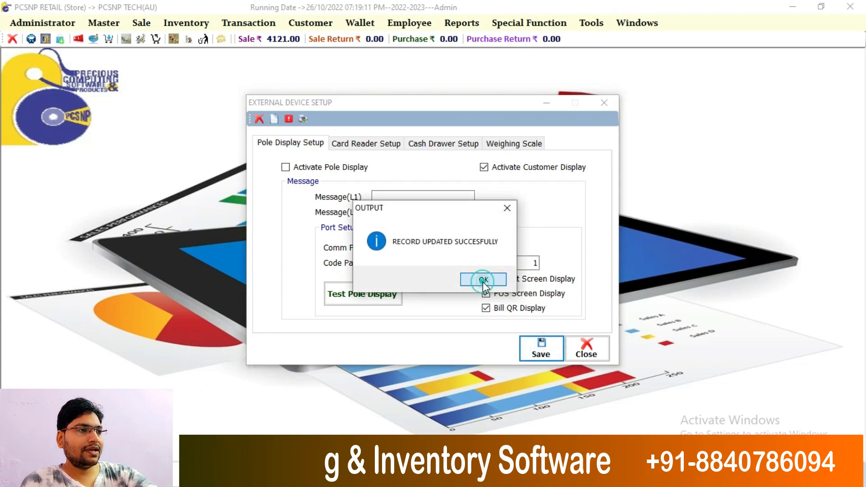
{"action": "left_click", "coordinate": [603, 103]}
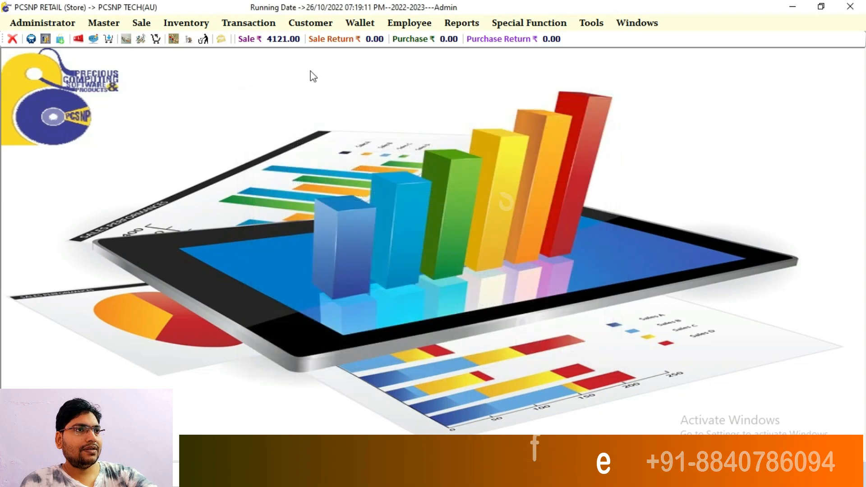
- Start a Sale of Goods (POS) bill and load the Silver-member customer by their mobile number
{"action": "left_click", "coordinate": [141, 22]}
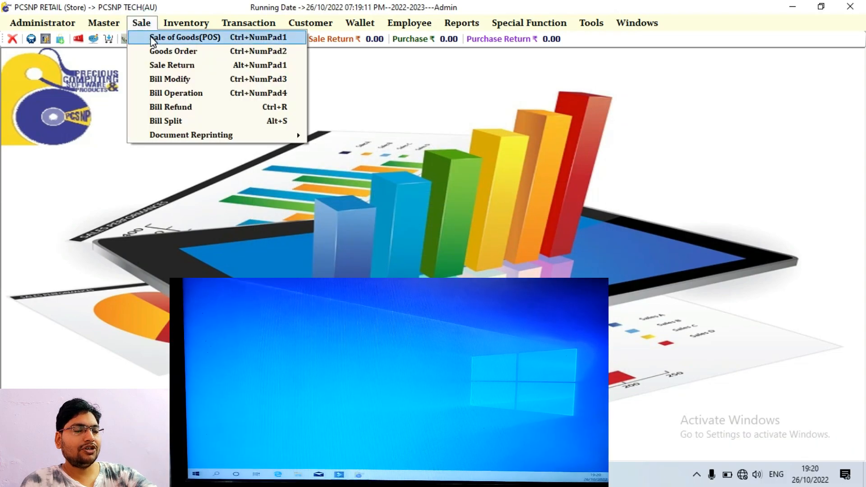
{"action": "left_click", "coordinate": [152, 40]}
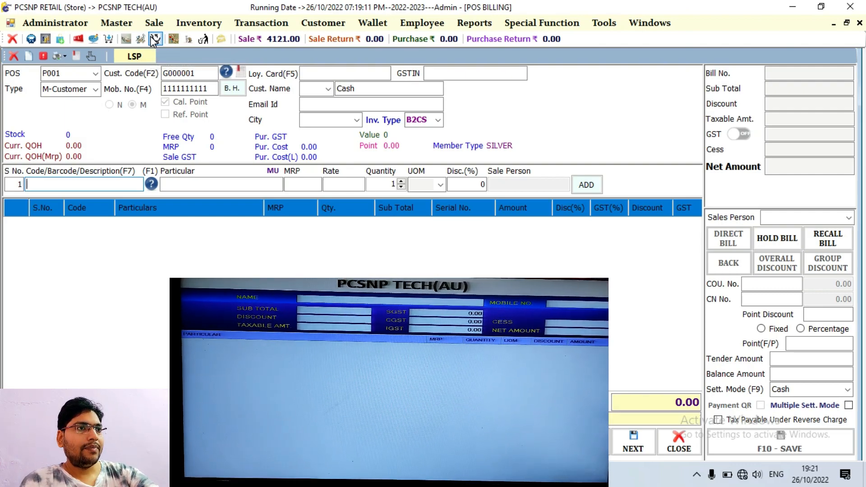
{"action": "left_click_drag", "start_coordinate": [215, 88], "coordinate": [156, 89]}
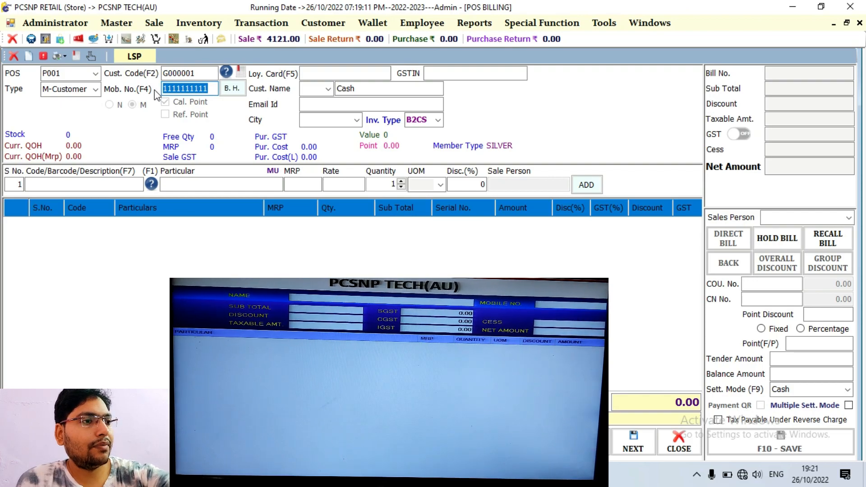
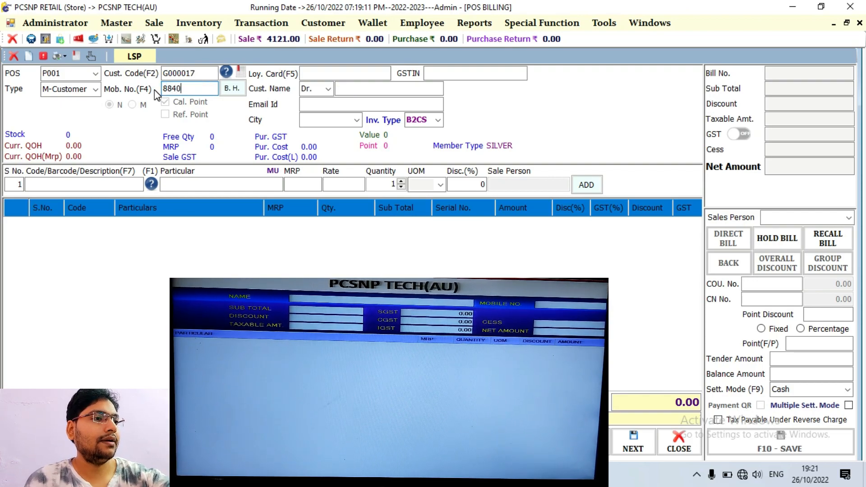
{"action": "key", "text": "Return"}
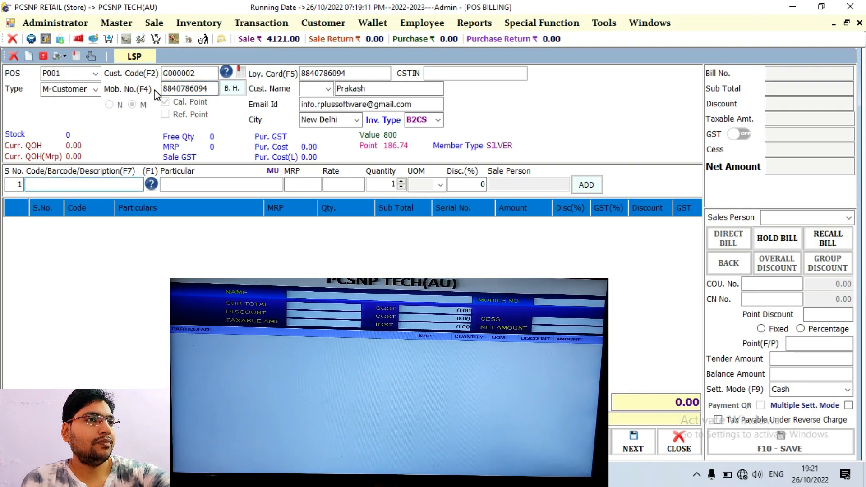
{"action": "type", "text": "101"}
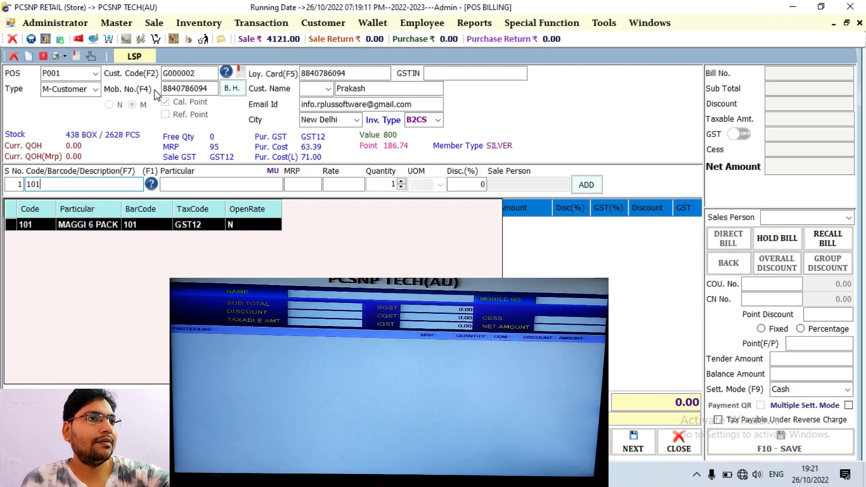
- Add MAGGI 6 PACK (code 101) as a 5 BOX line and a 4 PCS line, net 521.00
{"action": "key", "text": "Return"}
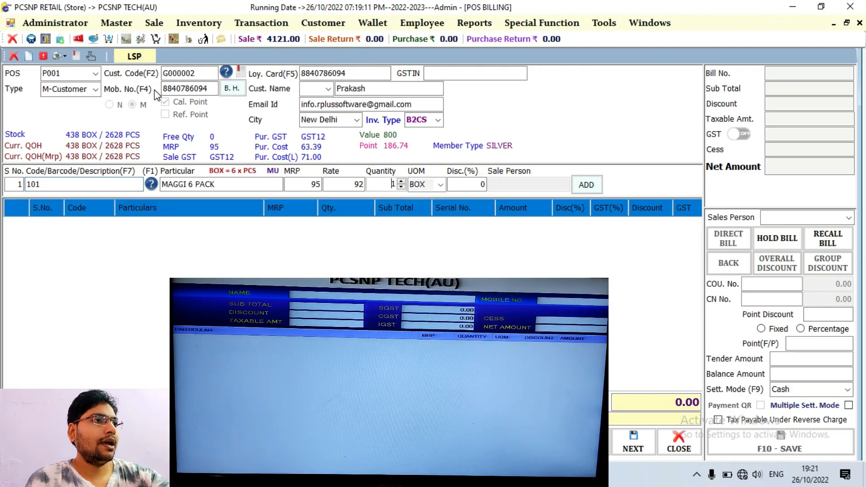
{"action": "key", "text": "Return"}
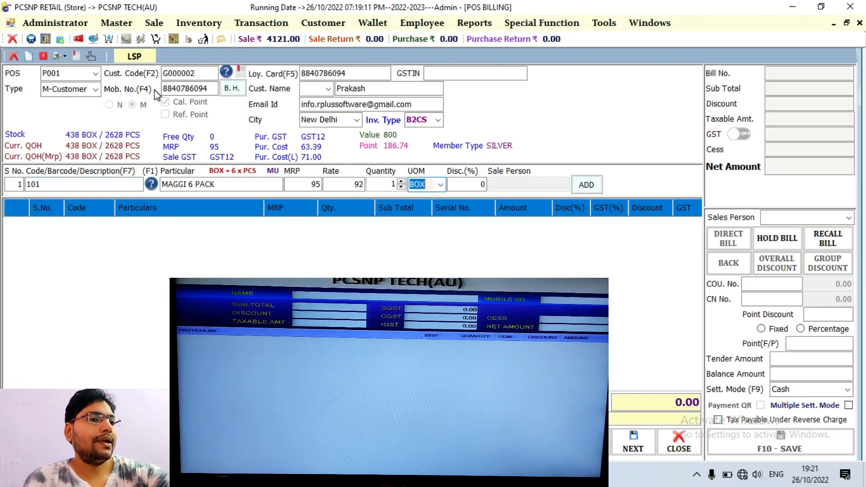
{"action": "key", "text": "shift+Tab"}
{"action": "key", "text": "Up"}
{"action": "key", "text": "Return"}
{"action": "key", "text": "Return"}
{"action": "key", "text": "Return"}
{"action": "key", "text": "Return"}
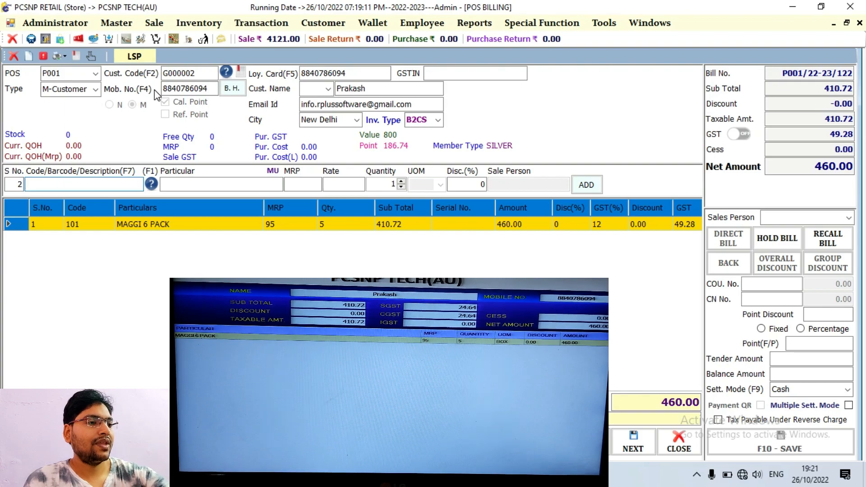
{"action": "type", "text": "101"}
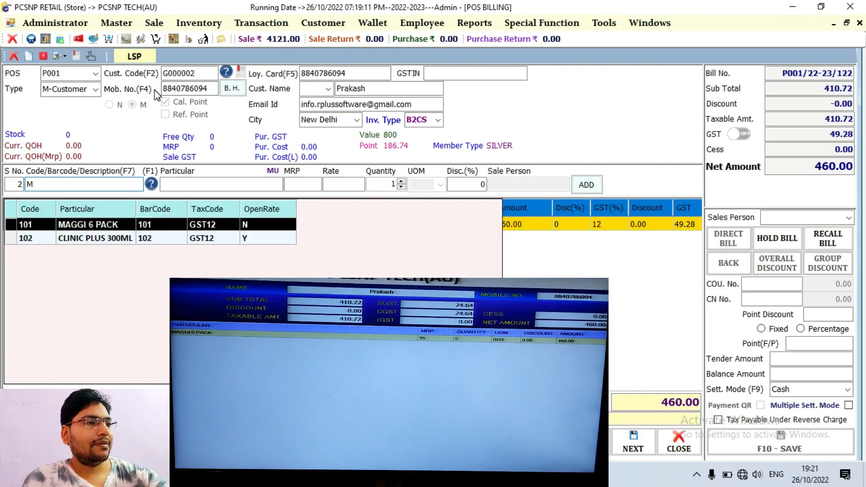
{"action": "key", "text": "Return"}
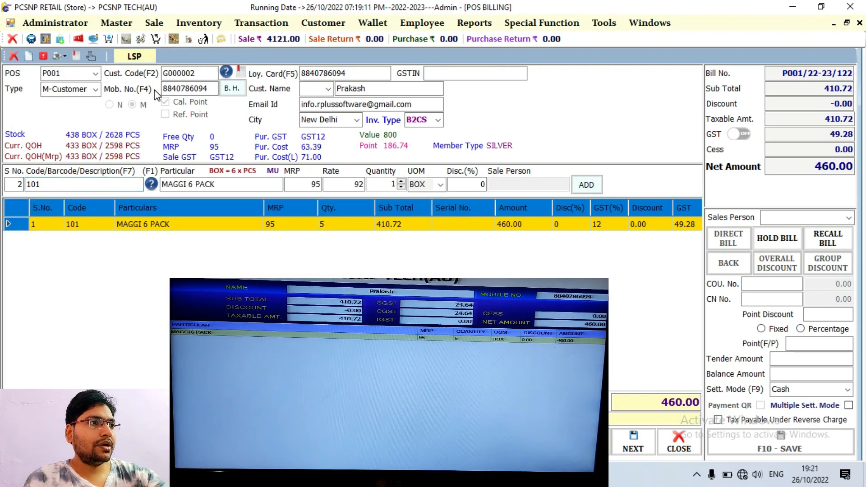
{"action": "type", "text": "4"}
{"action": "key", "text": "Return"}
{"action": "key", "text": "Down"}
{"action": "key", "text": "Return"}
{"action": "key", "text": "Return"}
{"action": "key", "text": "Return"}
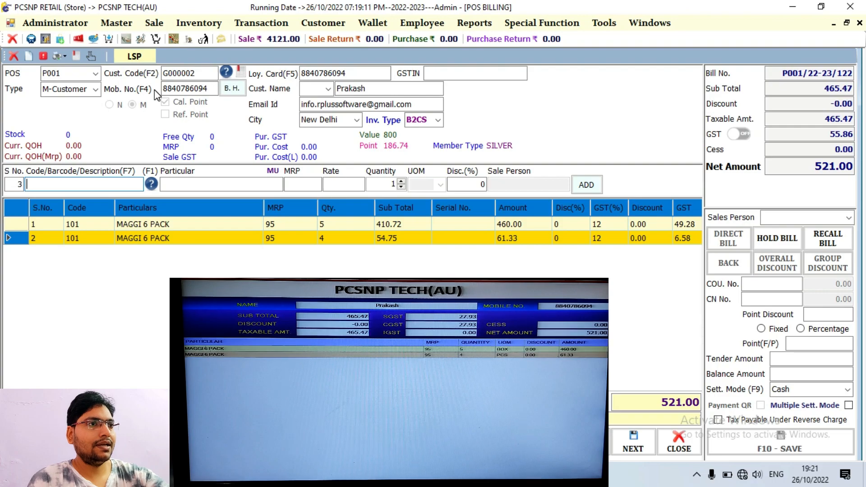
- Add a CLINIC PLUS 300ML line to the bill
{"action": "type", "text": "C"}
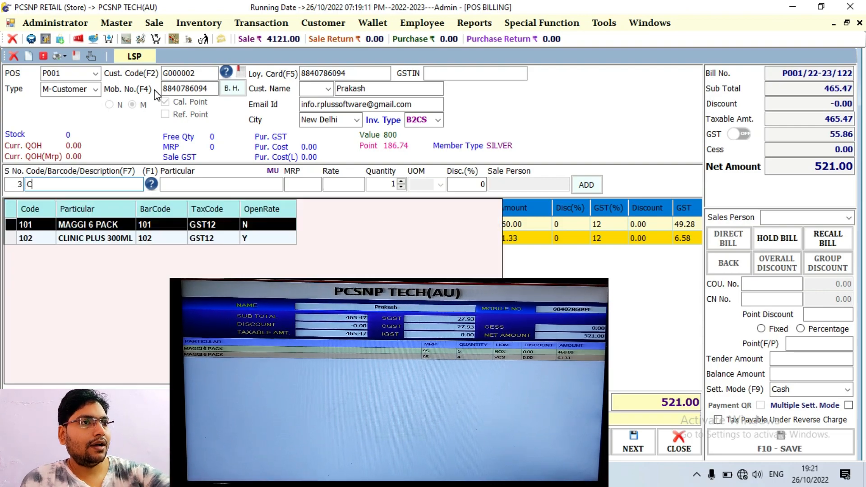
{"action": "key", "text": "Down"}
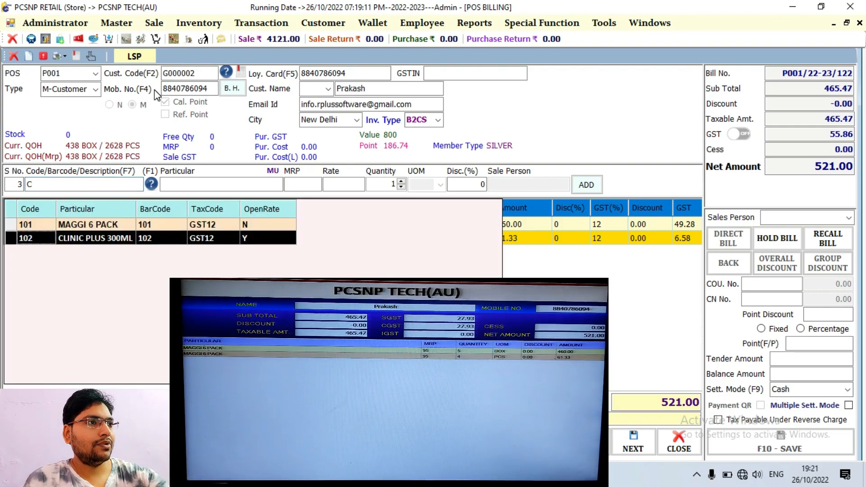
{"action": "key", "text": "Return"}
{"action": "key", "text": "Return"}
{"action": "type", "text": "3"}
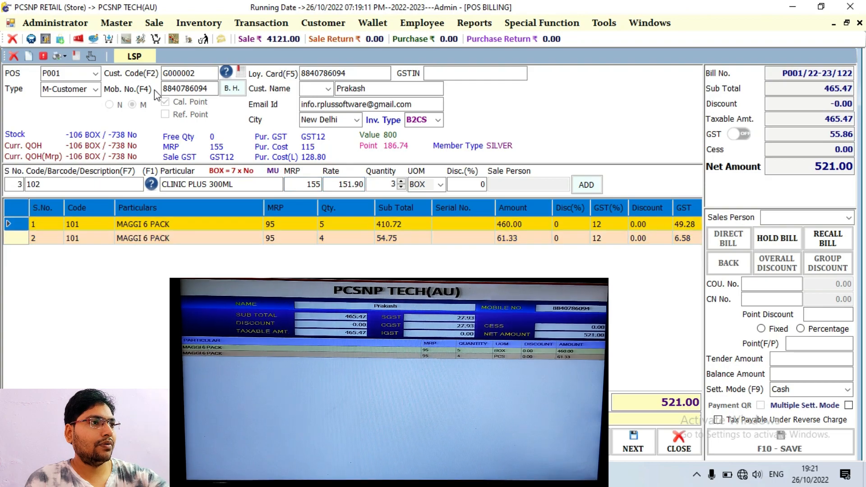
{"action": "key", "text": "Return"}
{"action": "key", "text": "Return"}
{"action": "key", "text": "Return"}
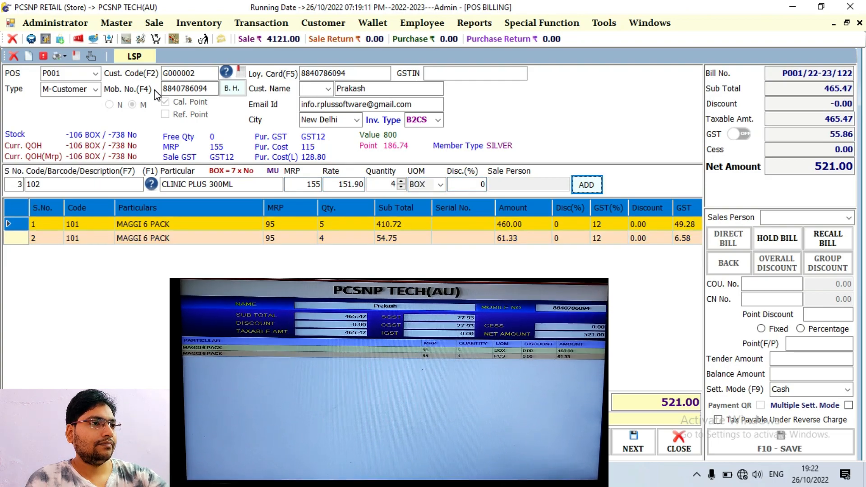
{"action": "key", "text": "Return"}
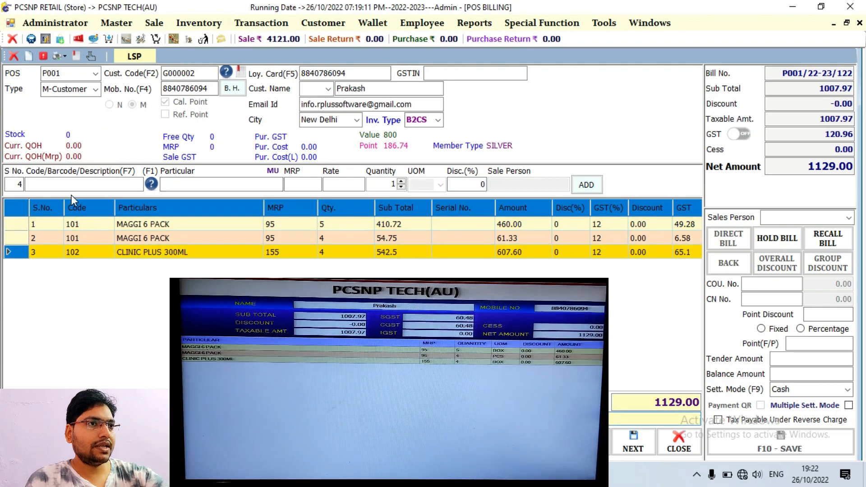
- Add a second CLINIC PLUS 300ML line of 4 No at 12% discount, net 1205.00
{"action": "left_click", "coordinate": [72, 185]}
{"action": "type", "text": "C"}
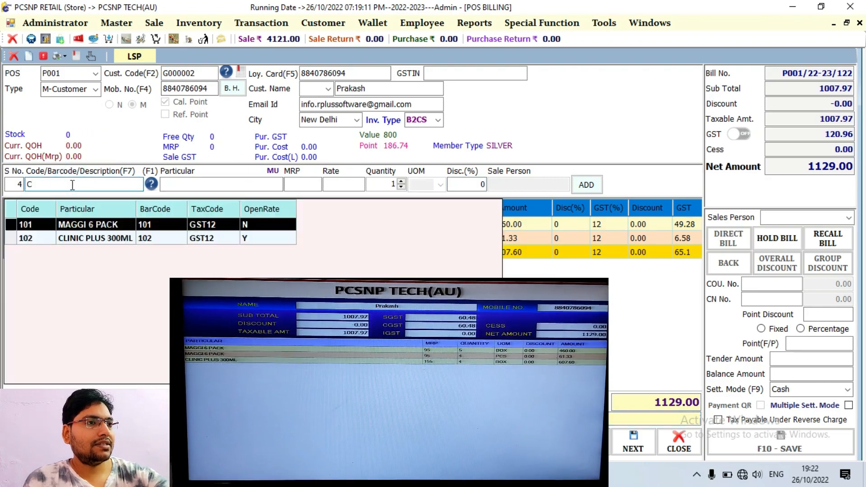
{"action": "type", "text": "L"}
{"action": "key", "text": "Return"}
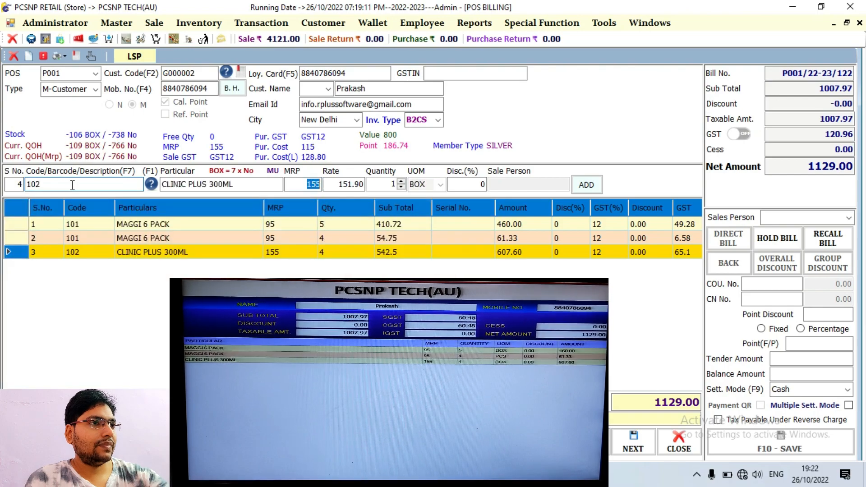
{"action": "key", "text": "Return"}
{"action": "key", "text": "Return"}
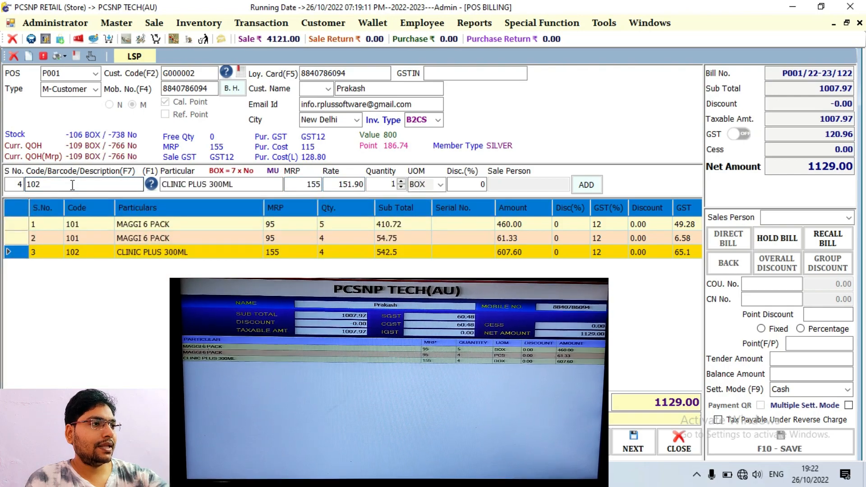
{"action": "type", "text": "4"}
{"action": "key", "text": "Return"}
{"action": "key", "text": "Down"}
{"action": "key", "text": "Return"}
{"action": "key", "text": "Down"}
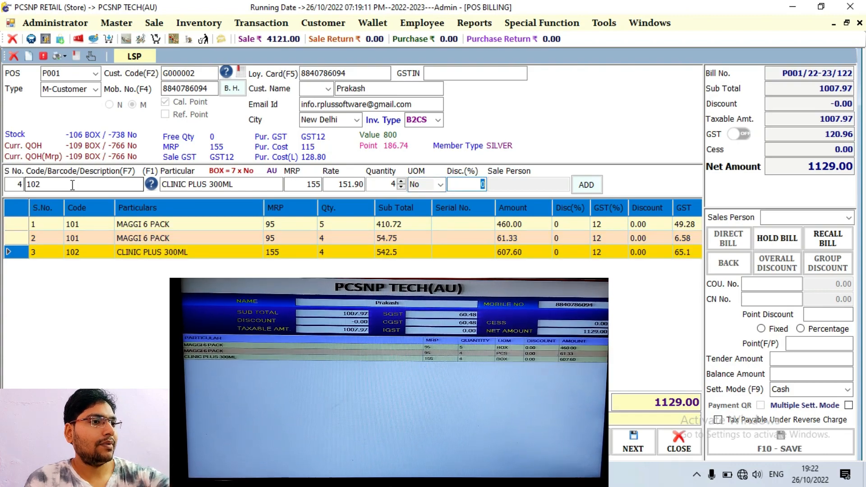
{"action": "type", "text": "12"}
{"action": "key", "text": "Return"}
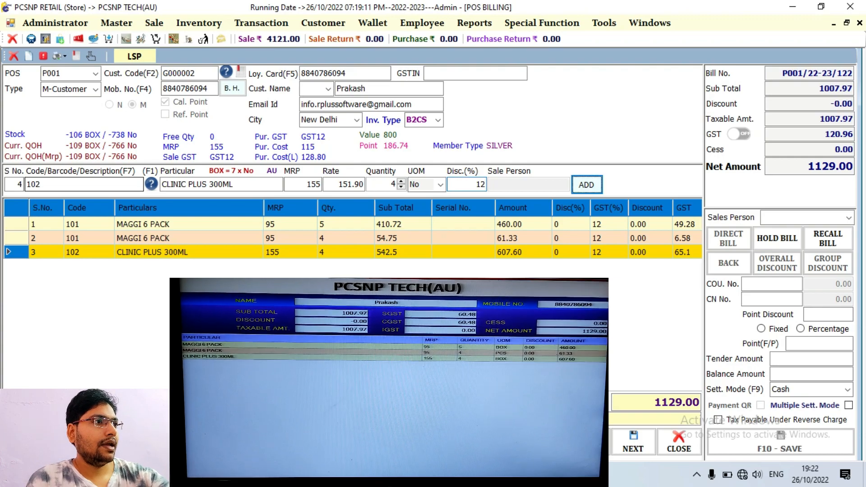
{"action": "key", "text": "Return"}
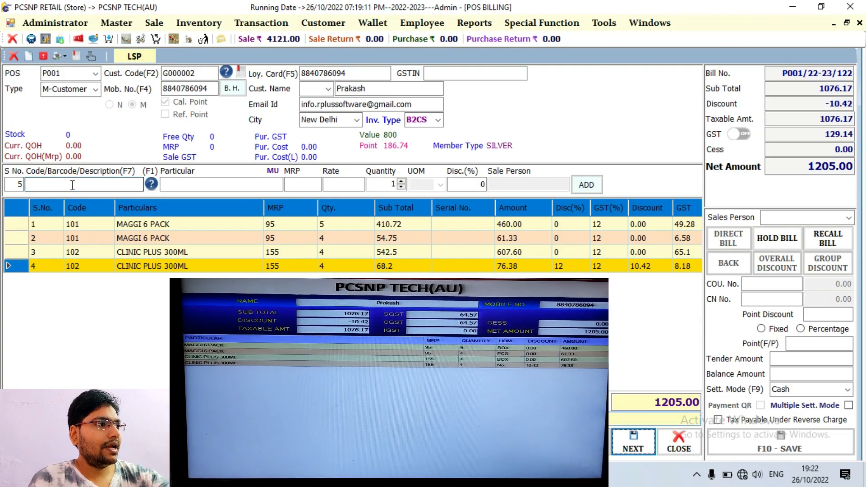
{"action": "key", "text": "Return"}
{"action": "key", "text": "Return"}
{"action": "key", "text": "Return"}
{"action": "key", "text": "Return"}
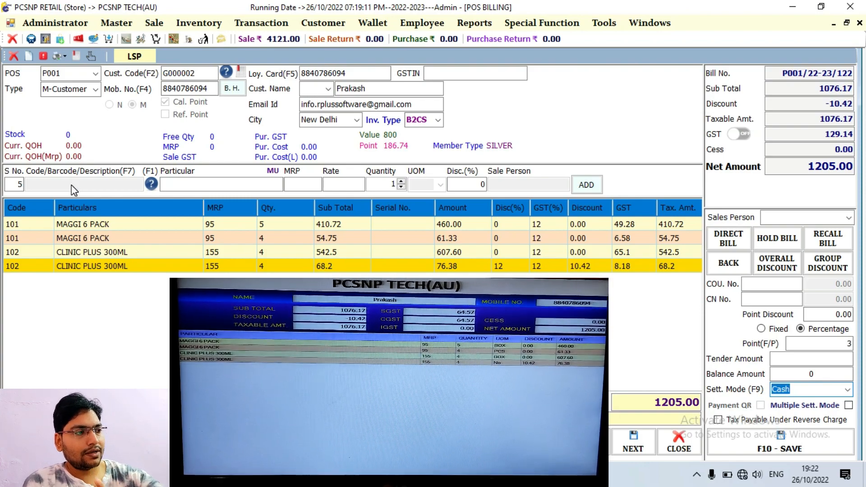
- Change the settlement mode from Cash to UPI and enable Payment QR
{"action": "key", "text": "Down"}
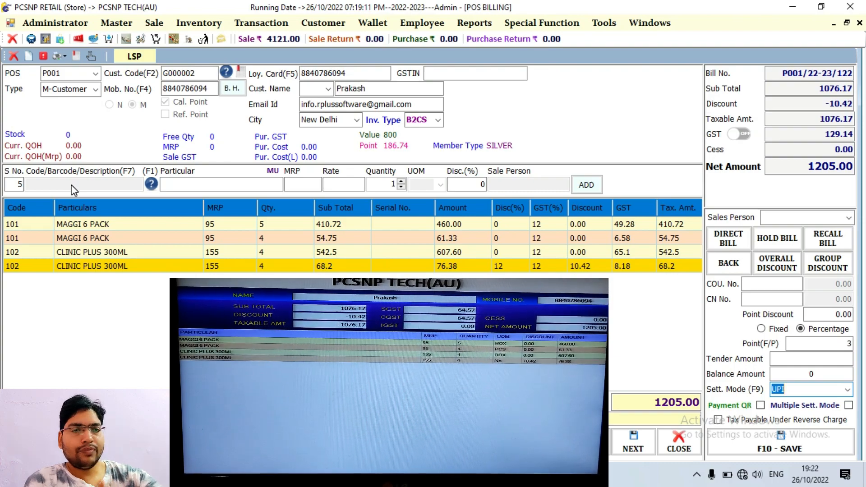
{"action": "key", "text": "Tab"}
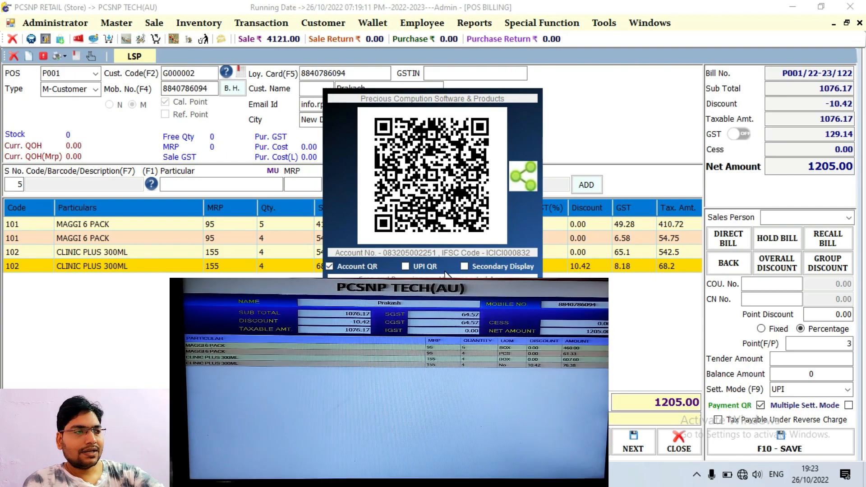
- Show the QR on the secondary display, toggle between UPI and Account QR, then close it
{"action": "left_click", "coordinate": [464, 267]}
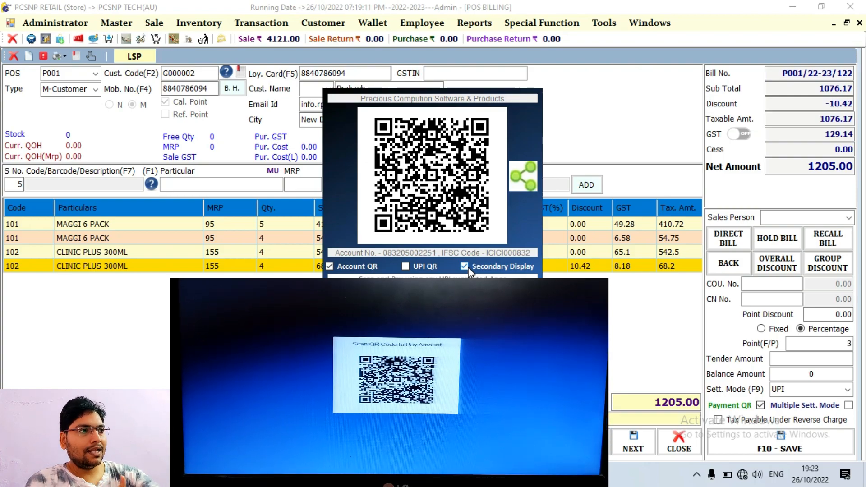
{"action": "left_click", "coordinate": [429, 268]}
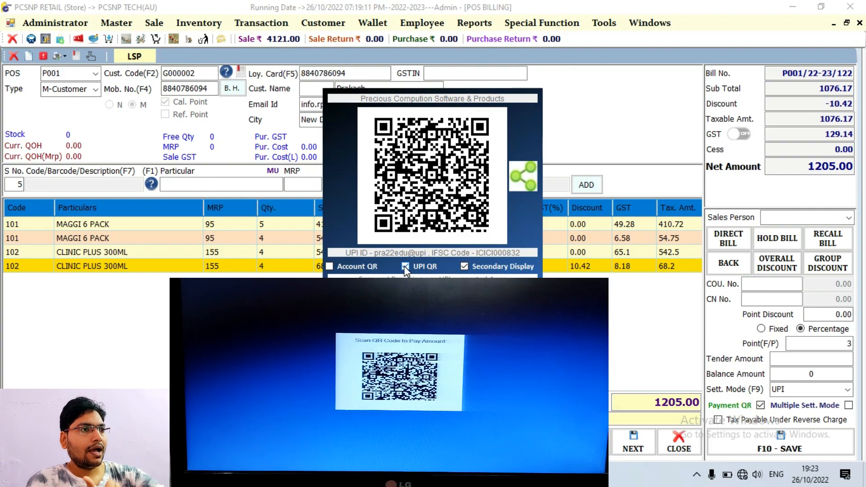
{"action": "left_click", "coordinate": [374, 266]}
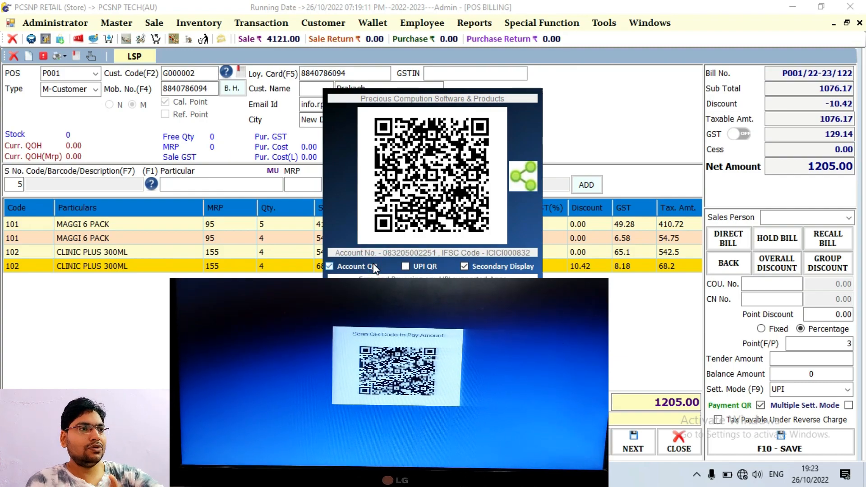
{"action": "left_click", "coordinate": [417, 266]}
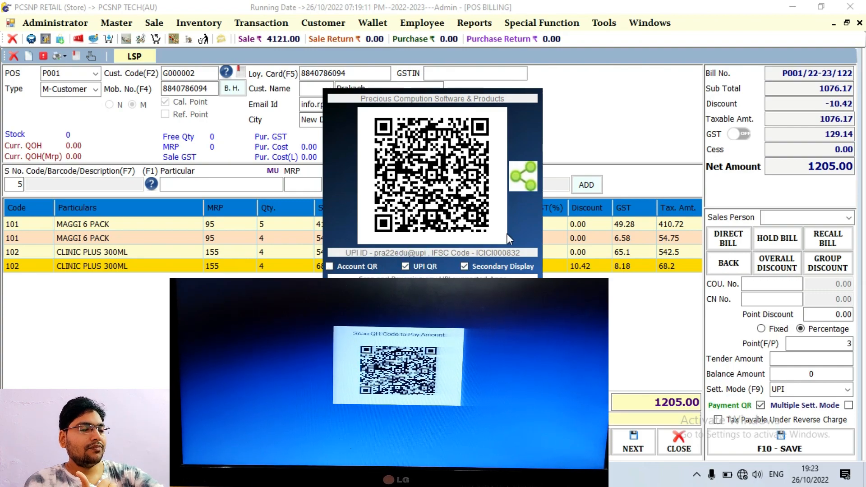
{"action": "key", "text": "Escape"}
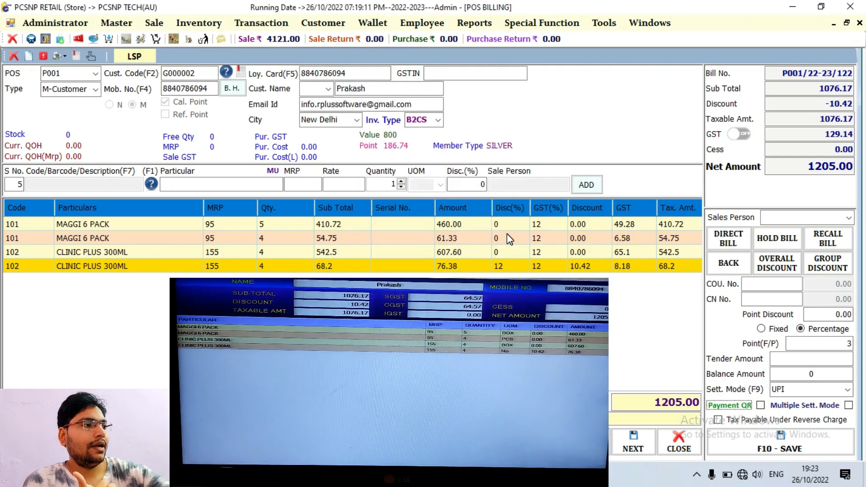
- Save the 1205.00 UPI-settled bill and answer the print prompt
{"action": "key", "text": "Tab"}
{"action": "key", "text": "Tab"}
{"action": "key", "text": "Tab"}
{"action": "key", "text": "Return"}
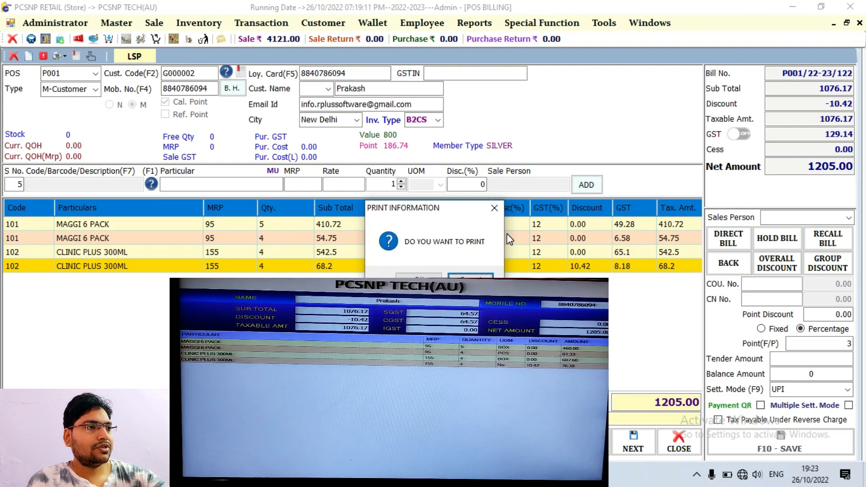
{"action": "key", "text": "Return"}
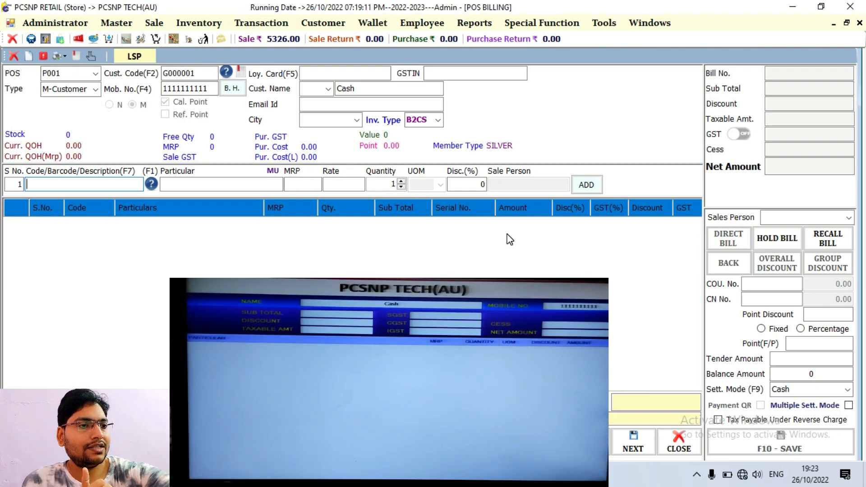
- Add 3 MAGGI 6 PACK and 3 CLINIC PLUS 300ML (code 102), net 732.00
{"action": "type", "text": "1"}
{"action": "key", "text": "Return"}
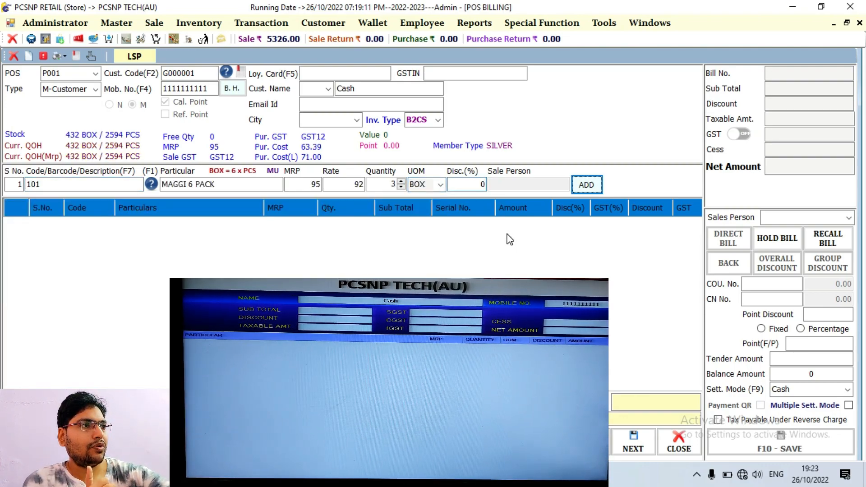
{"action": "key", "text": "Return"}
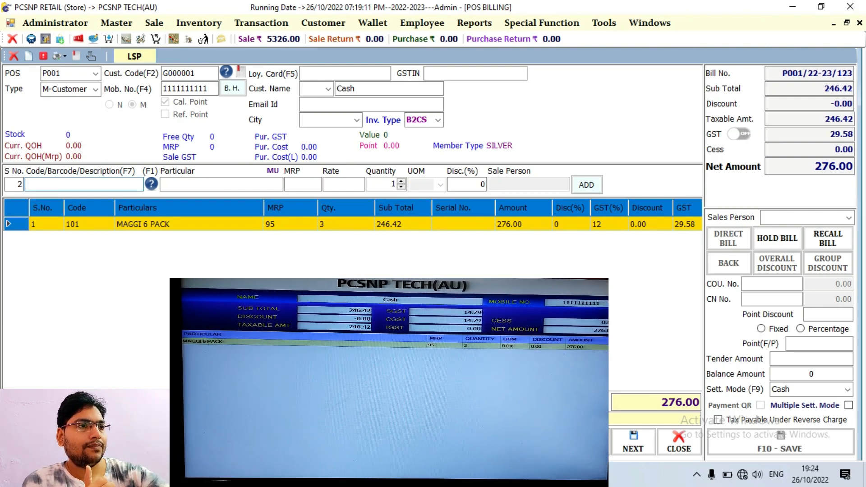
{"action": "type", "text": "102"}
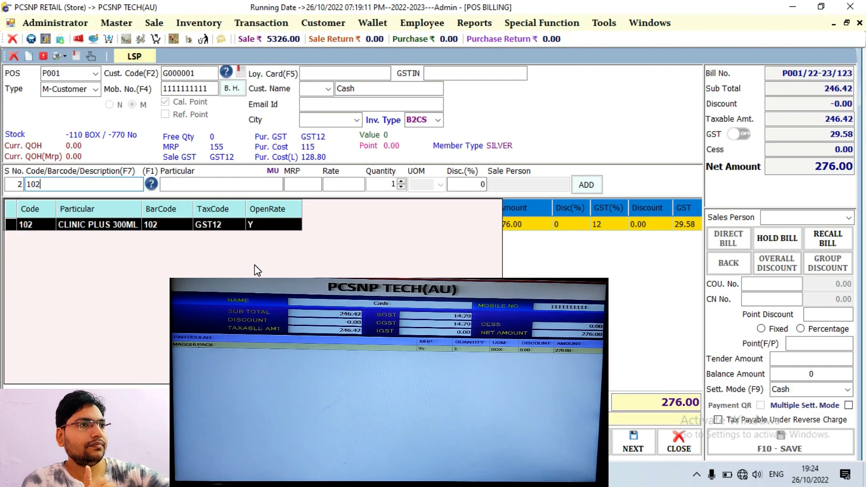
{"action": "key", "text": "Return"}
{"action": "key", "text": "Return"}
{"action": "key", "text": "Return"}
{"action": "type", "text": "3"}
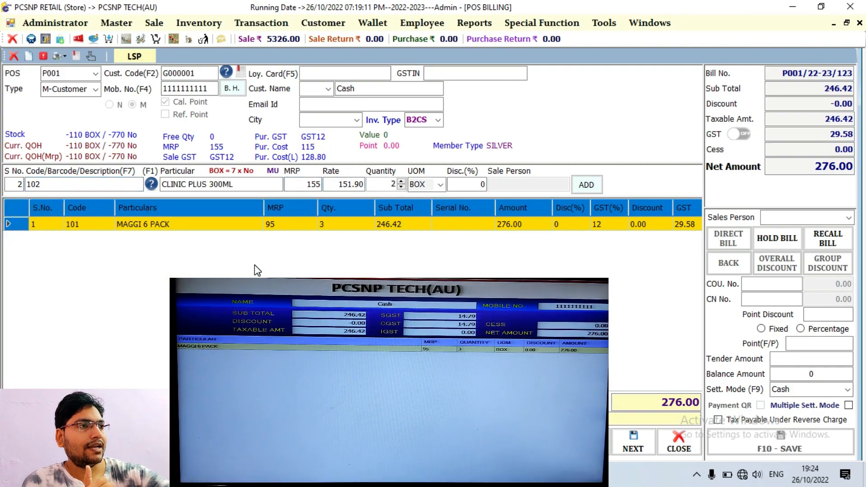
{"action": "key", "text": "Return"}
{"action": "key", "text": "Return"}
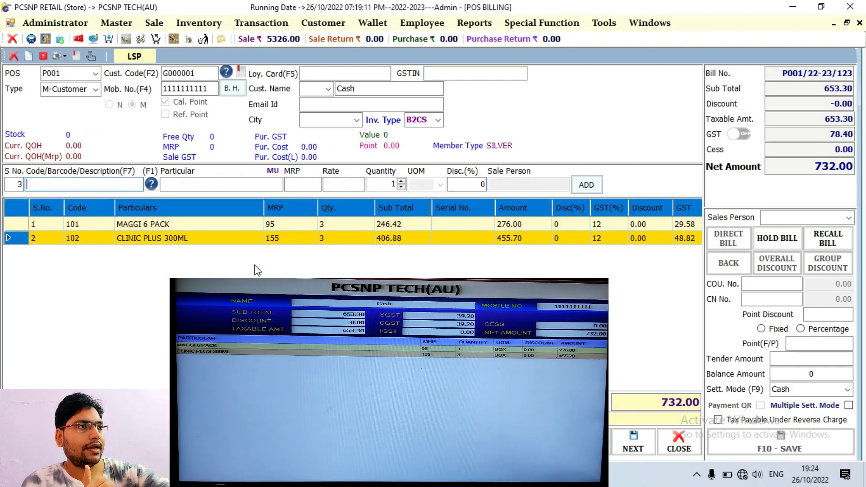
{"action": "key", "text": "Return"}
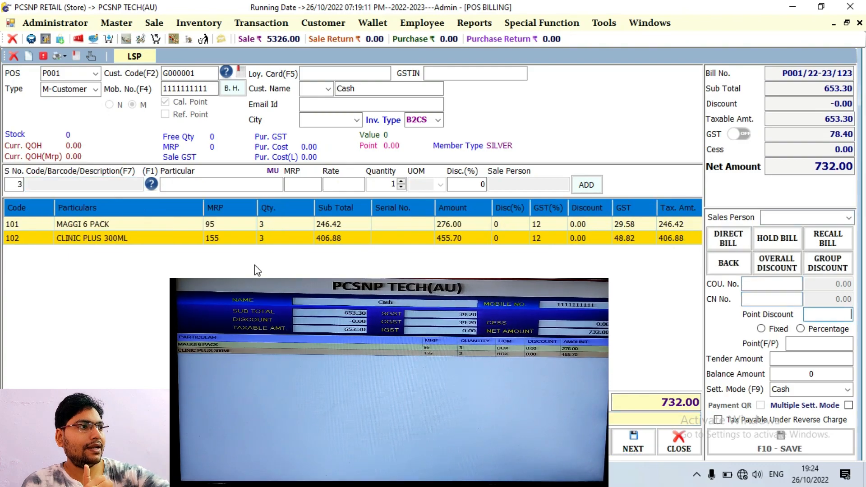
- Settle the 732.00 bill by Paytm, showing its QR on the customer display, then save it
{"action": "key", "text": "Down"}
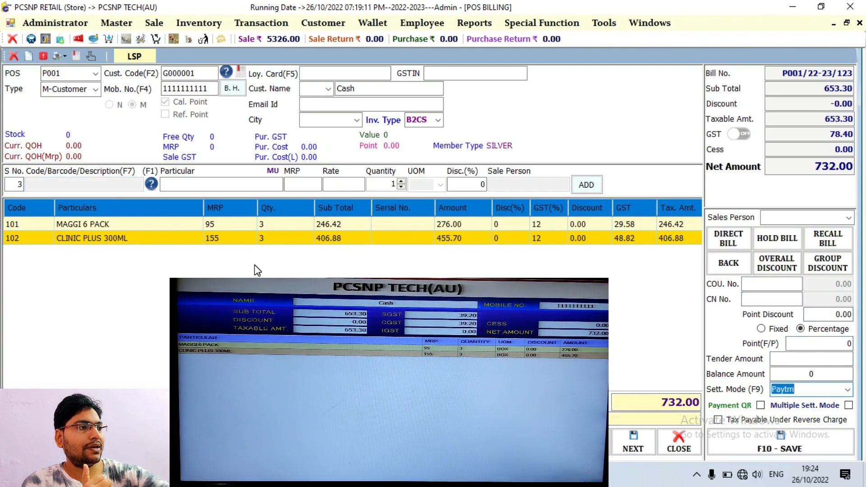
{"action": "key", "text": "Return"}
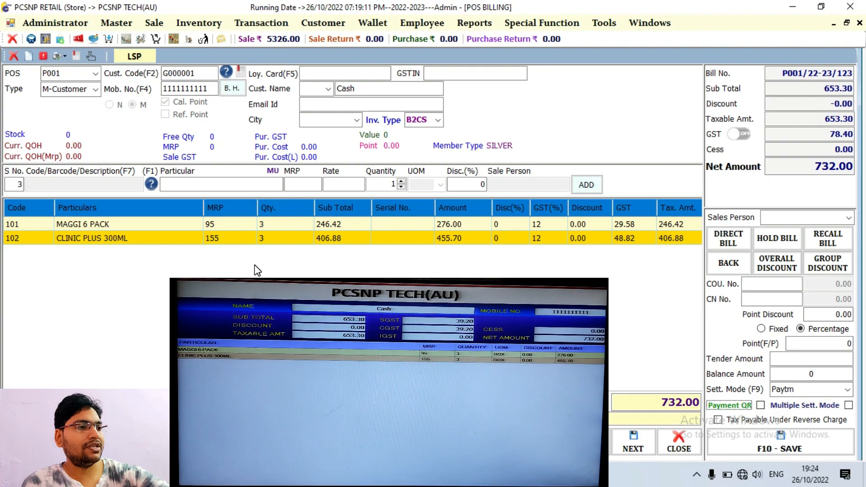
{"action": "key", "text": "space"}
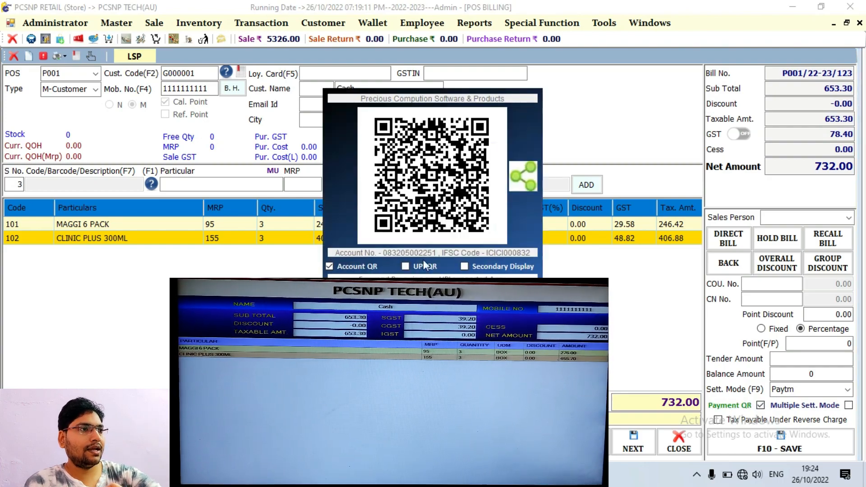
{"action": "left_click", "coordinate": [498, 270]}
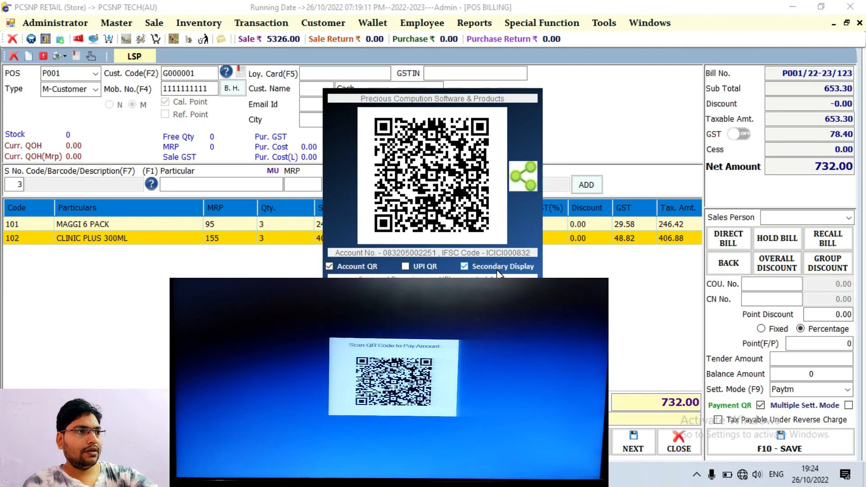
{"action": "left_click", "coordinate": [495, 268]}
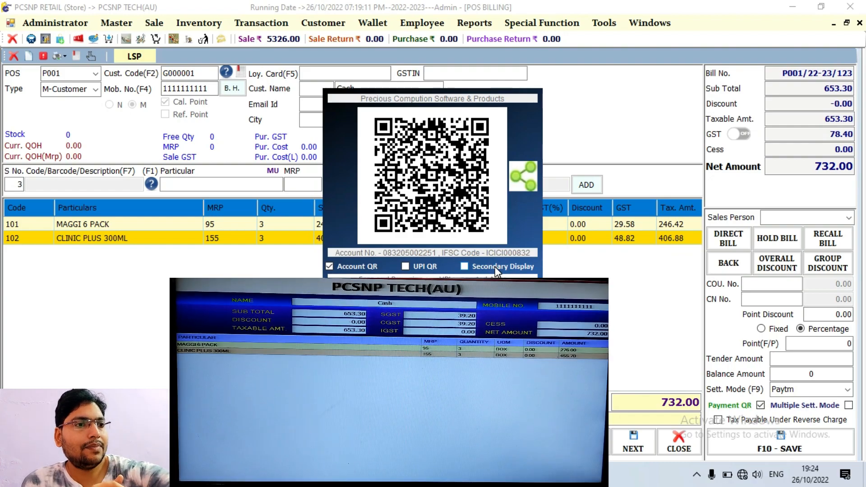
{"action": "key", "text": "Escape"}
{"action": "key", "text": "Return"}
{"action": "key", "text": "Return"}
{"action": "key", "text": "Return"}
{"action": "key", "text": "Return"}
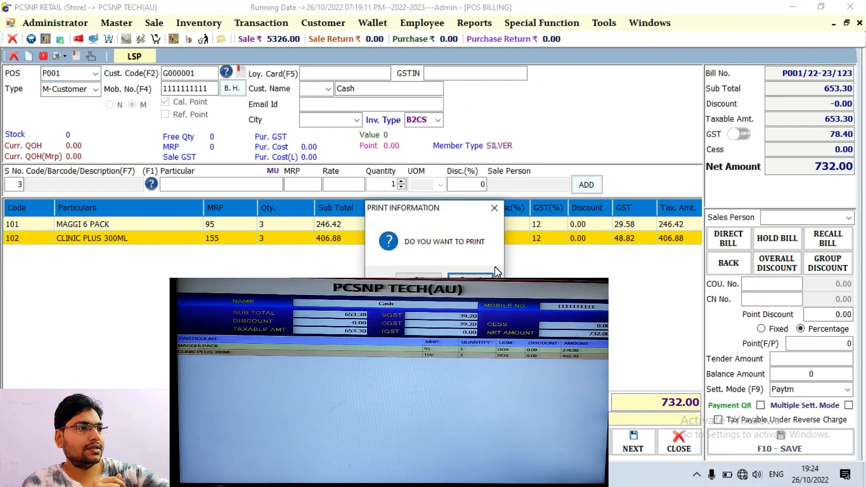
{"action": "key", "text": "Return"}
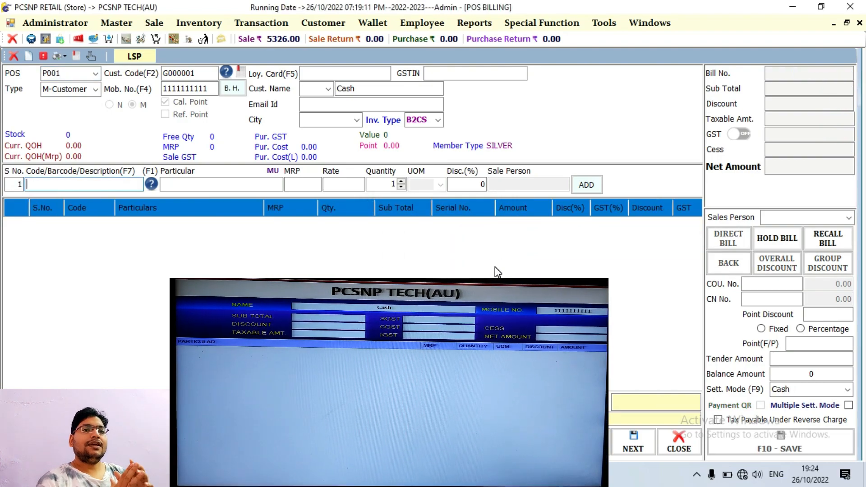